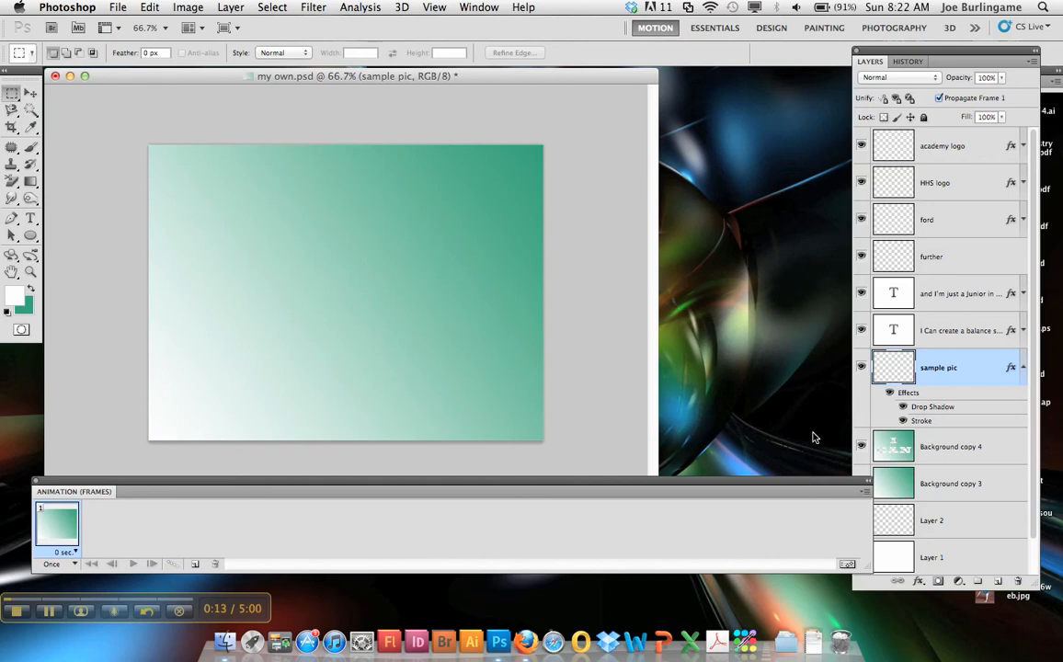
Set the Background copy 4 layer's opacity to 1% and duplicate the first animation frame.
click(955, 446)
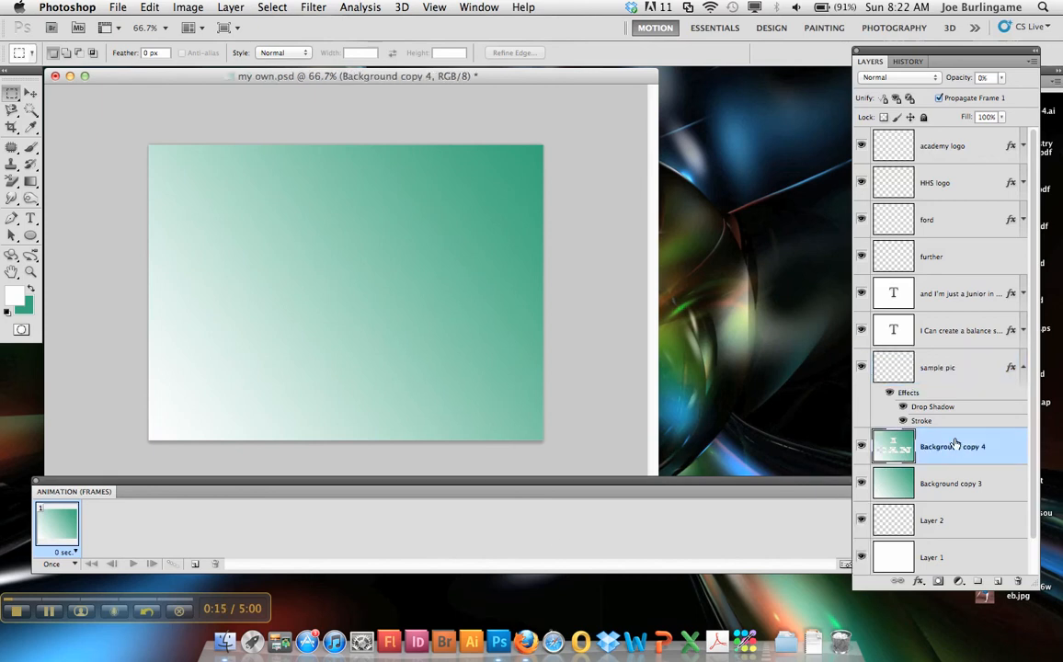
drag(957, 77, 713, 76)
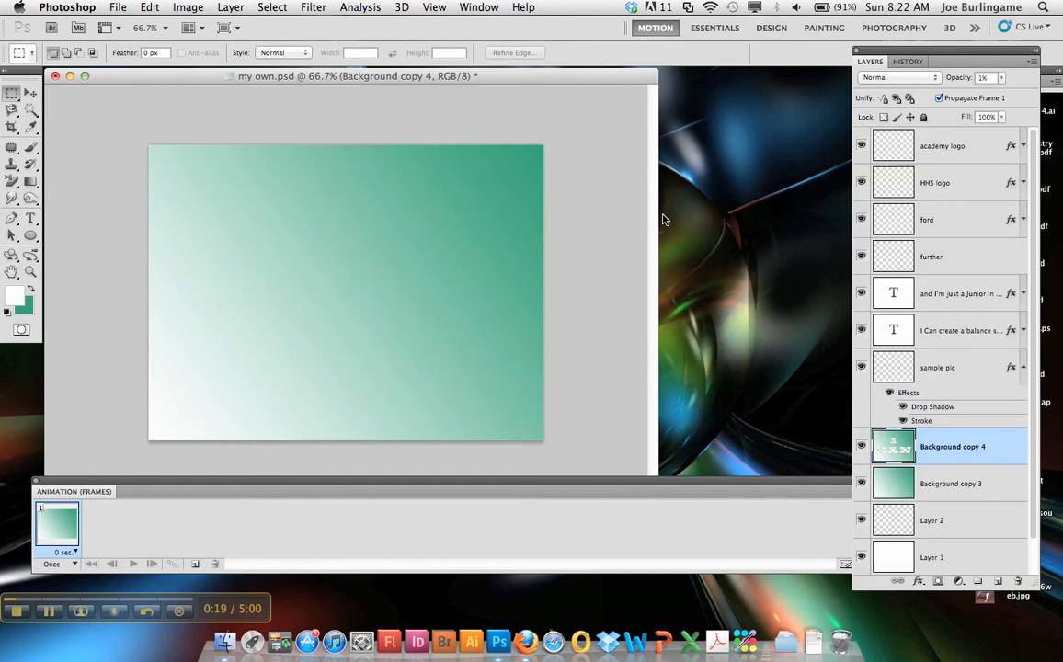
click(196, 565)
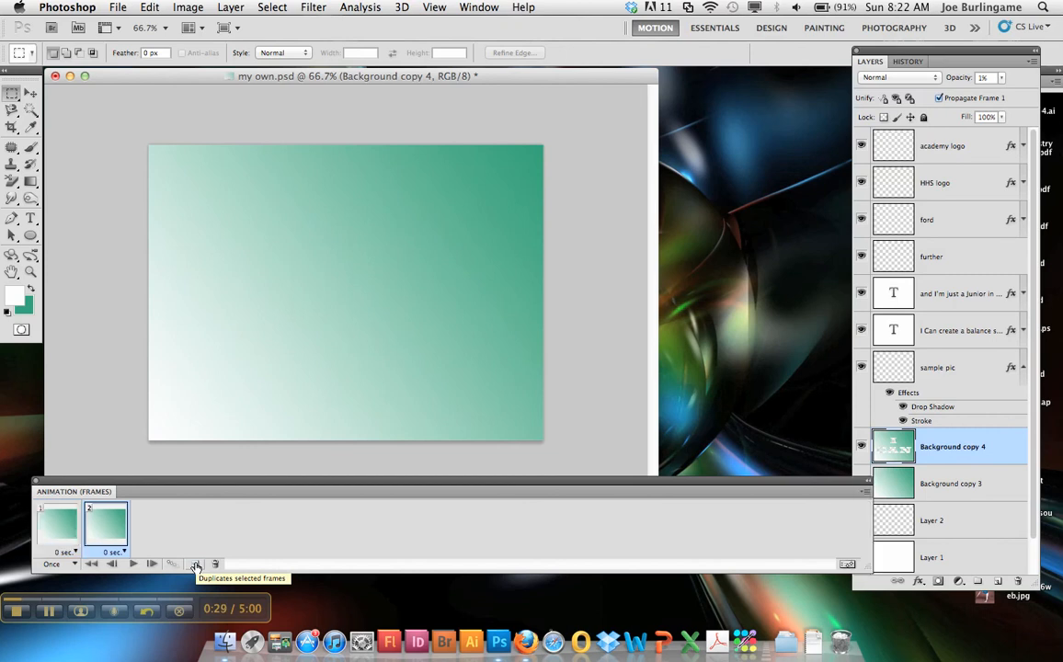
Set the first animation frame's display time to No delay.
click(57, 526)
click(93, 532)
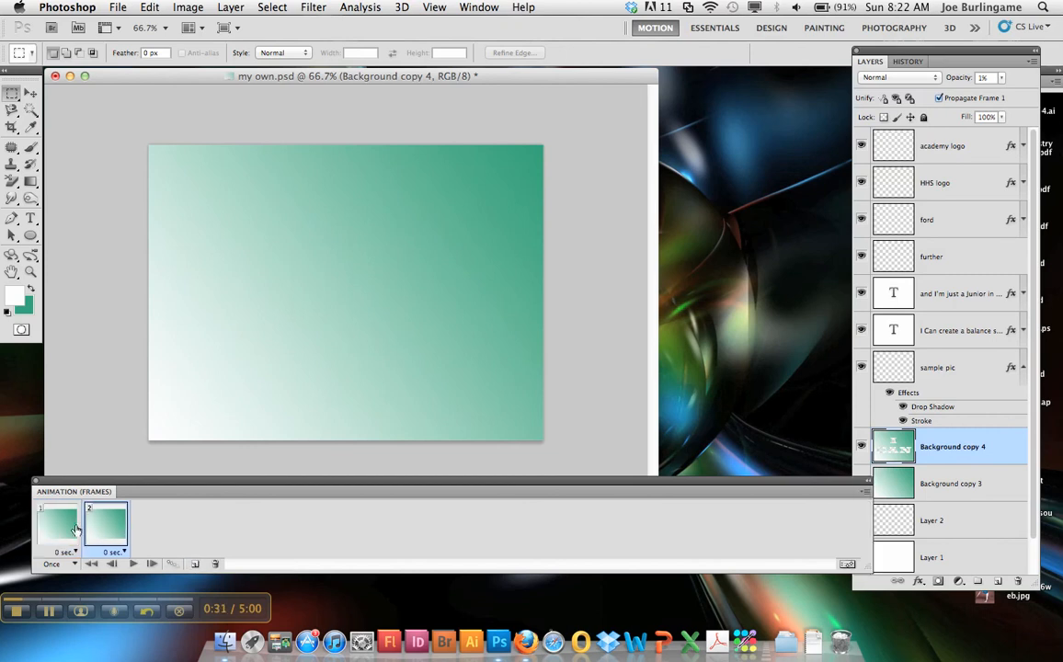
click(57, 523)
click(72, 552)
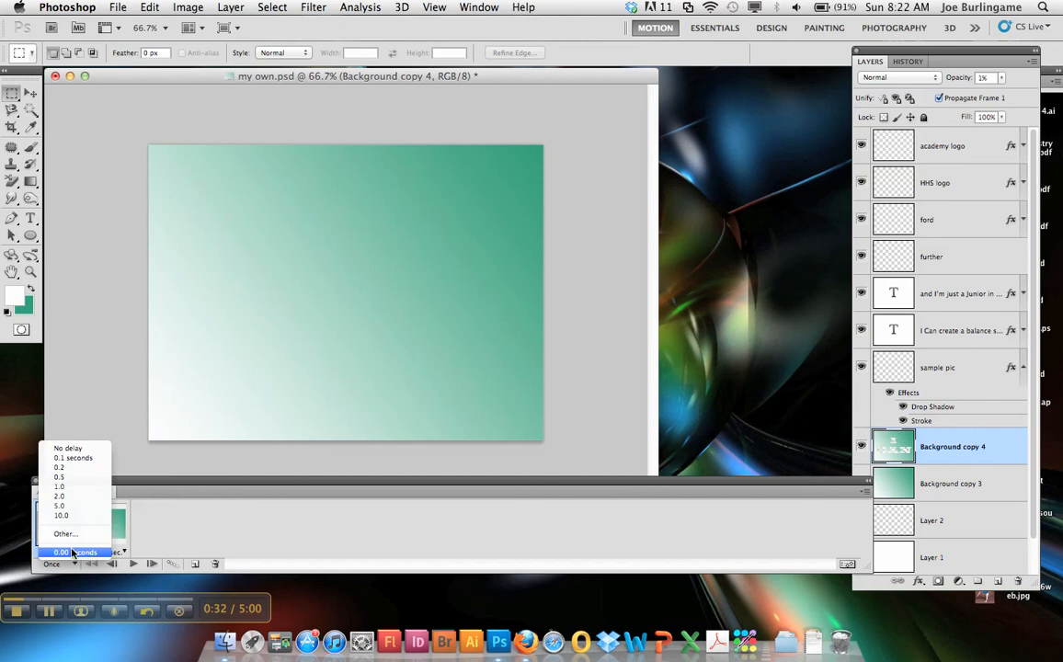
click(72, 448)
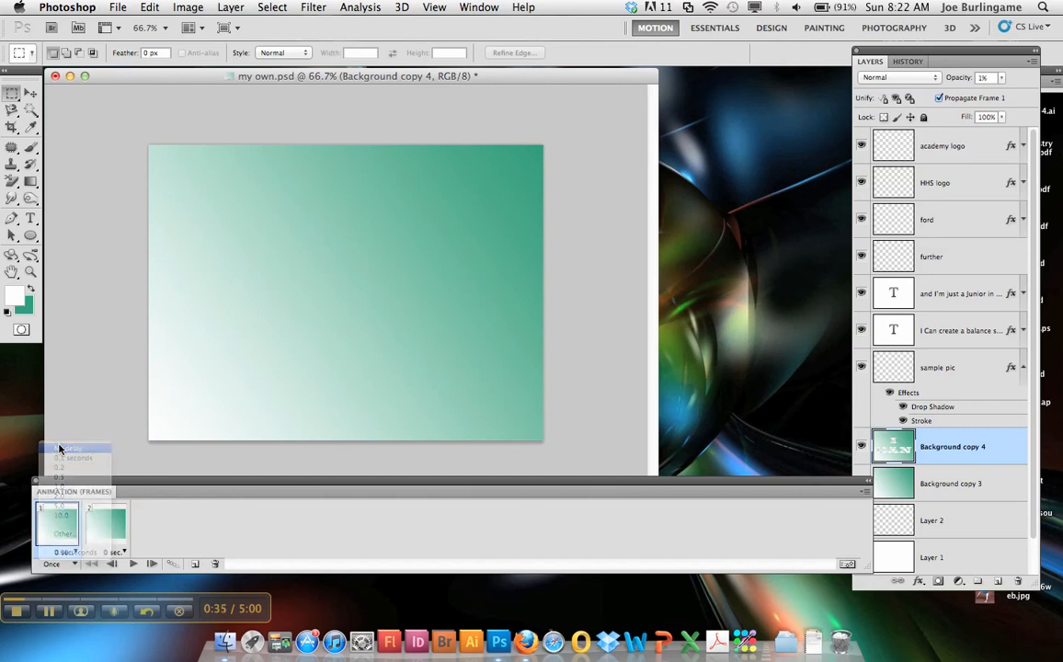
Raise the Background copy 4 layer's opacity to 100% in frame 2 and toggle its visibility off and on.
click(101, 537)
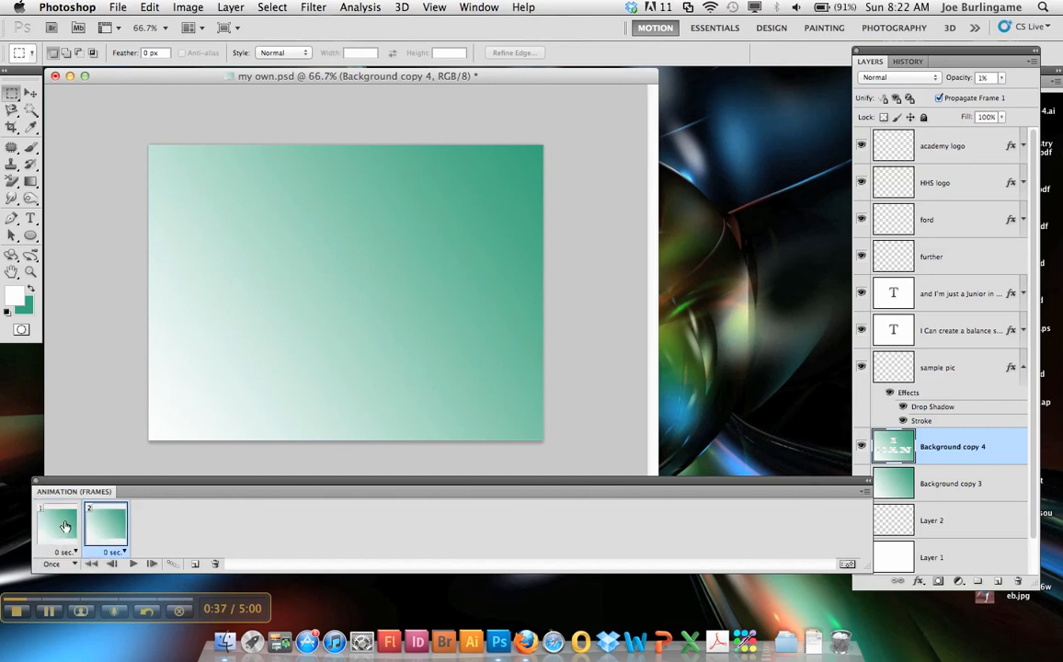
click(56, 520)
click(108, 527)
drag(958, 79, 1058, 79)
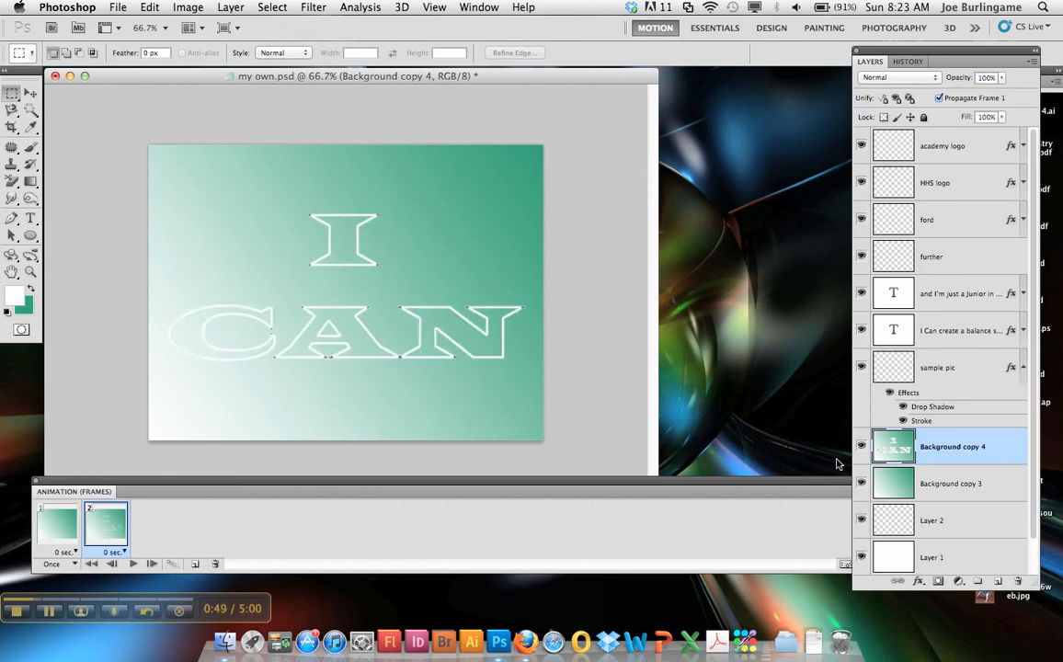
click(861, 447)
click(861, 447)
Set the Background copy 4 layer's opacity to 0% in frame 1.
click(60, 526)
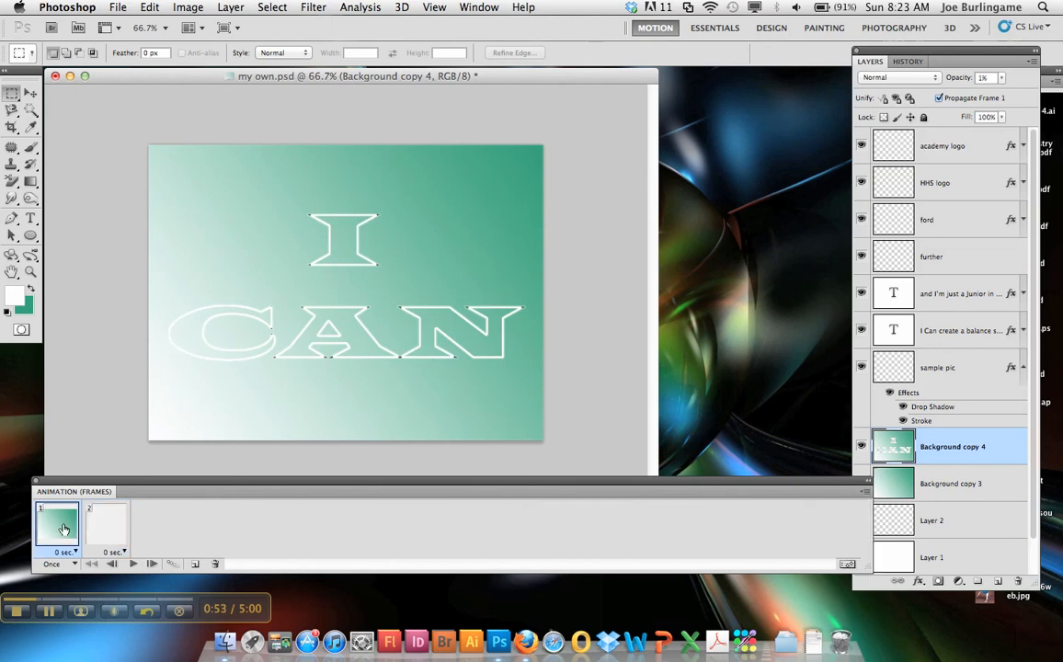
drag(950, 80, 1040, 79)
drag(966, 80, 515, 230)
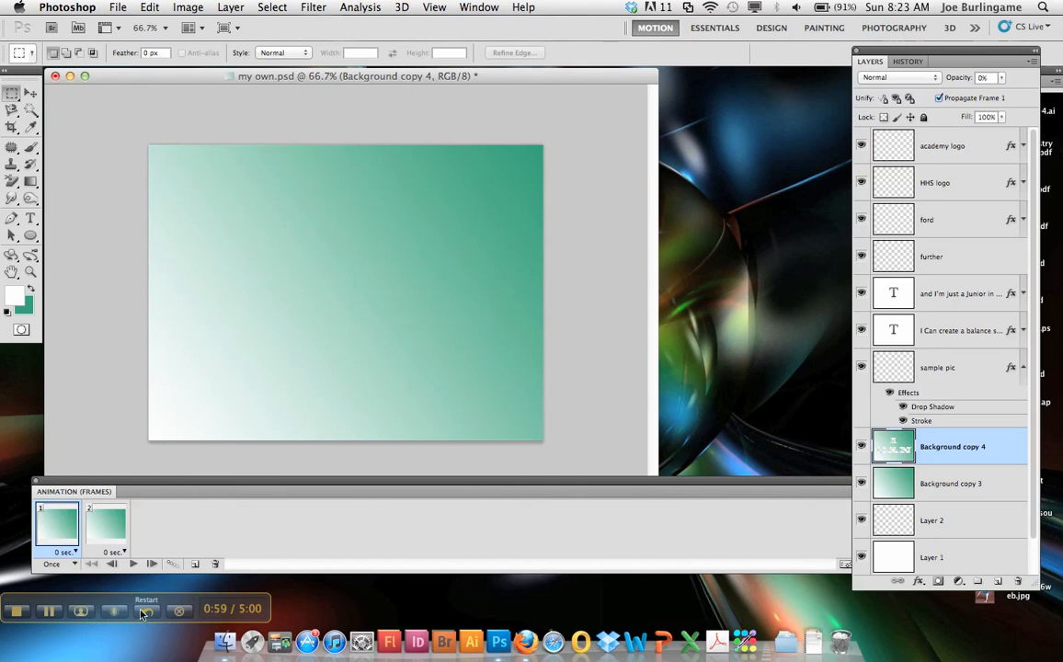
Set the Background copy 4 layer's opacity to 99% in frame 2 and compare the two frames.
click(96, 524)
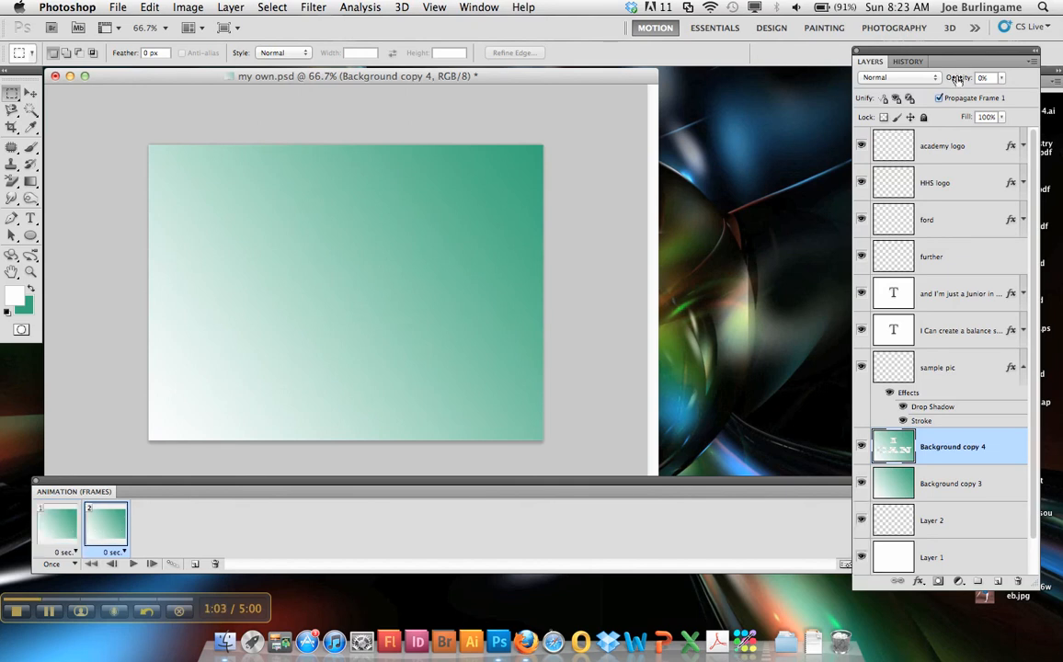
drag(960, 78, 1060, 80)
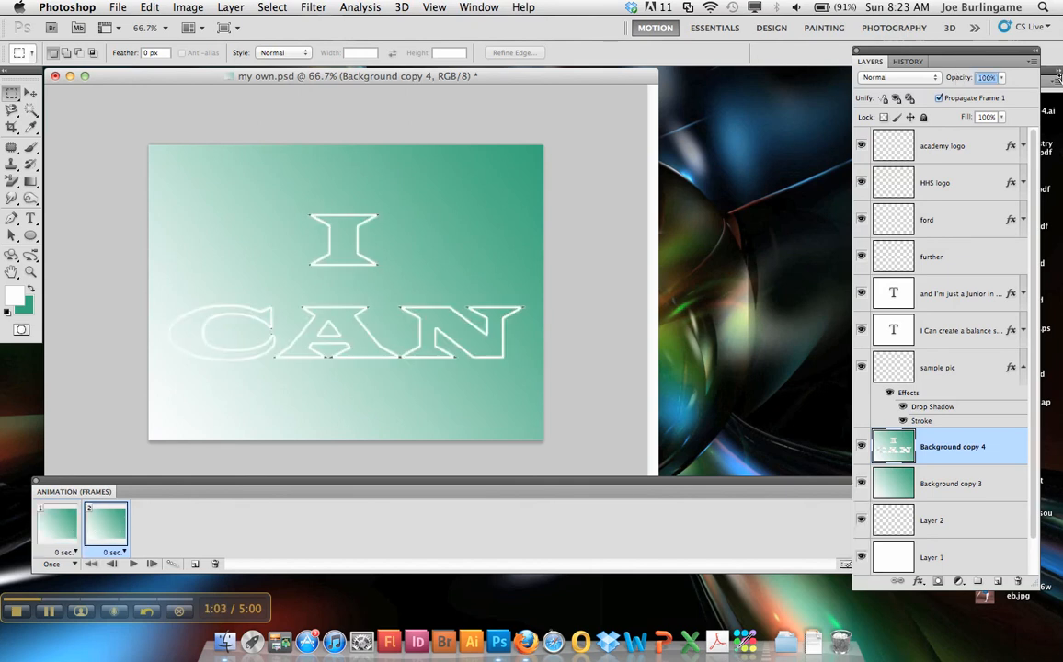
click(60, 525)
click(94, 529)
Tween frame 1 with the next frame by adding 10 frames, and play the animation.
click(58, 527)
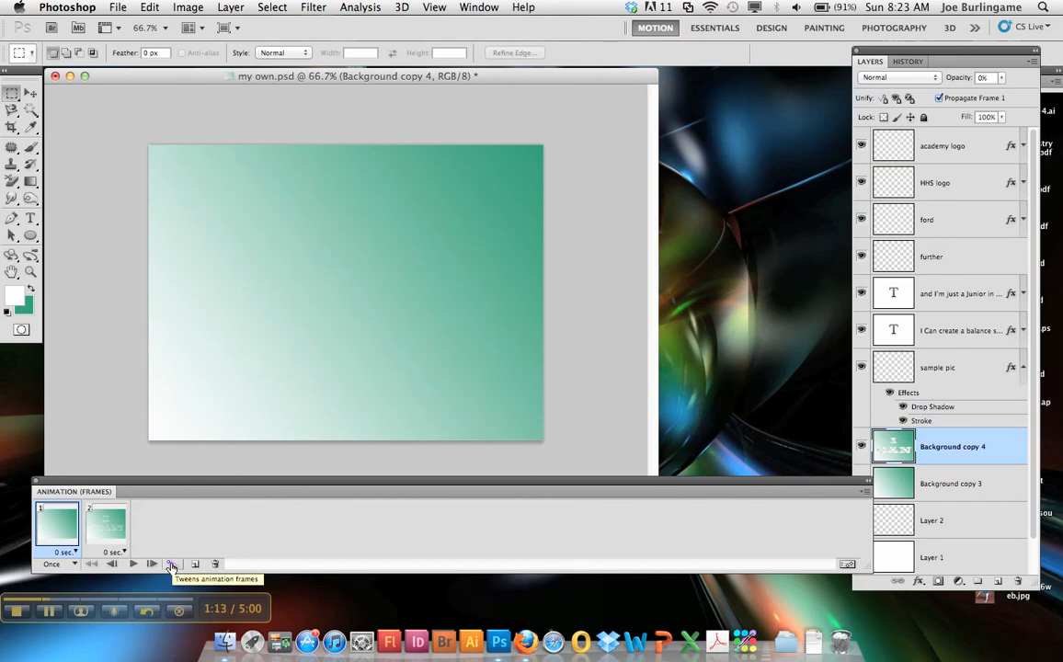
click(172, 566)
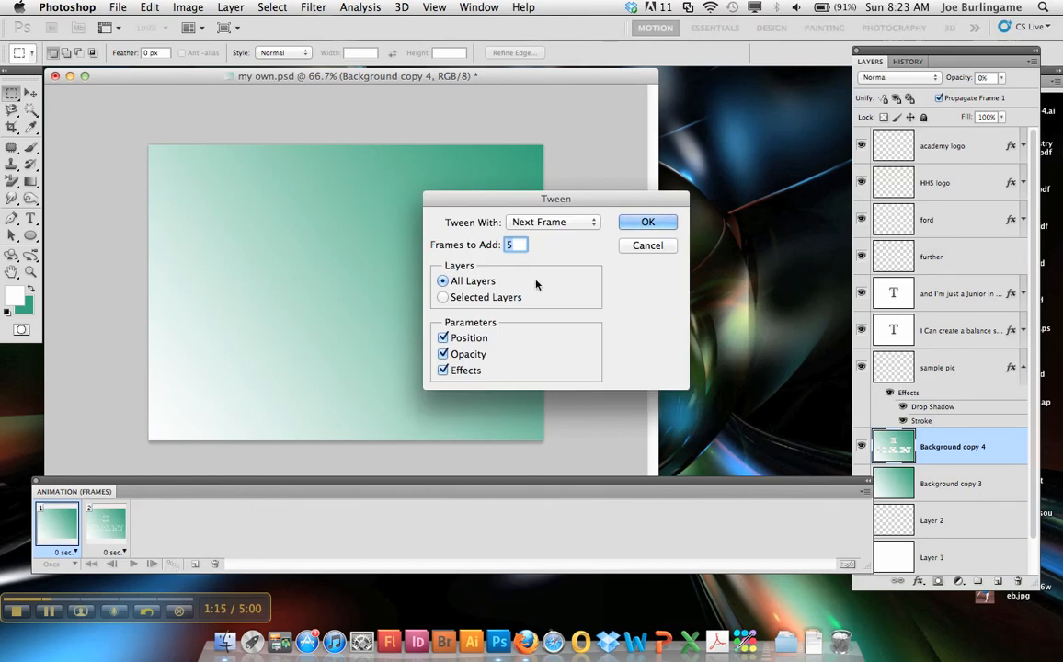
text(1)
text(0)
key(Return)
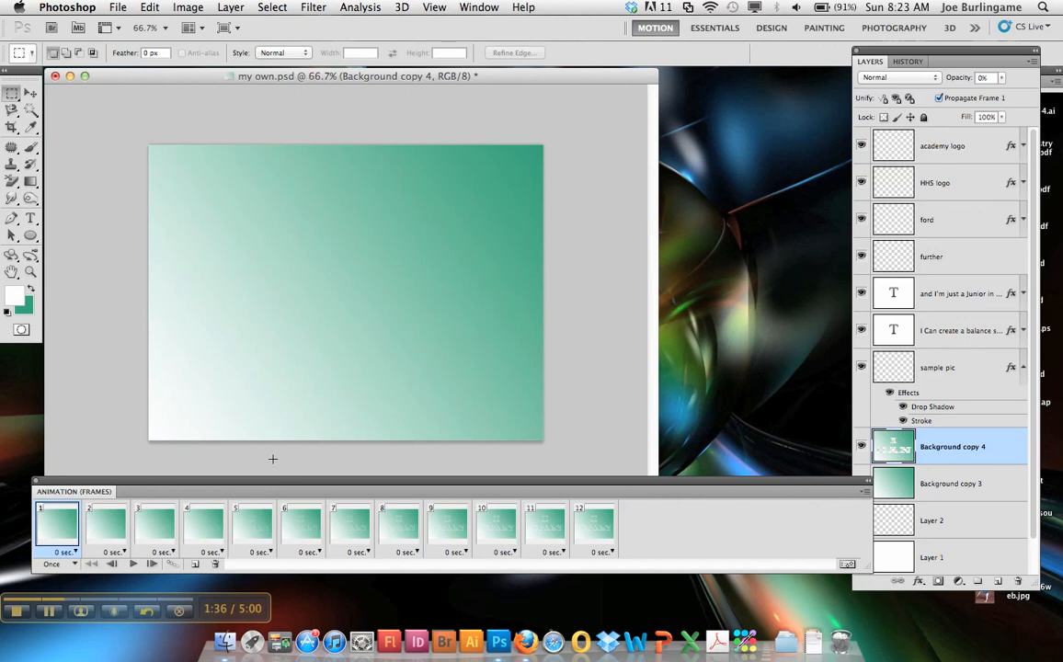
click(132, 564)
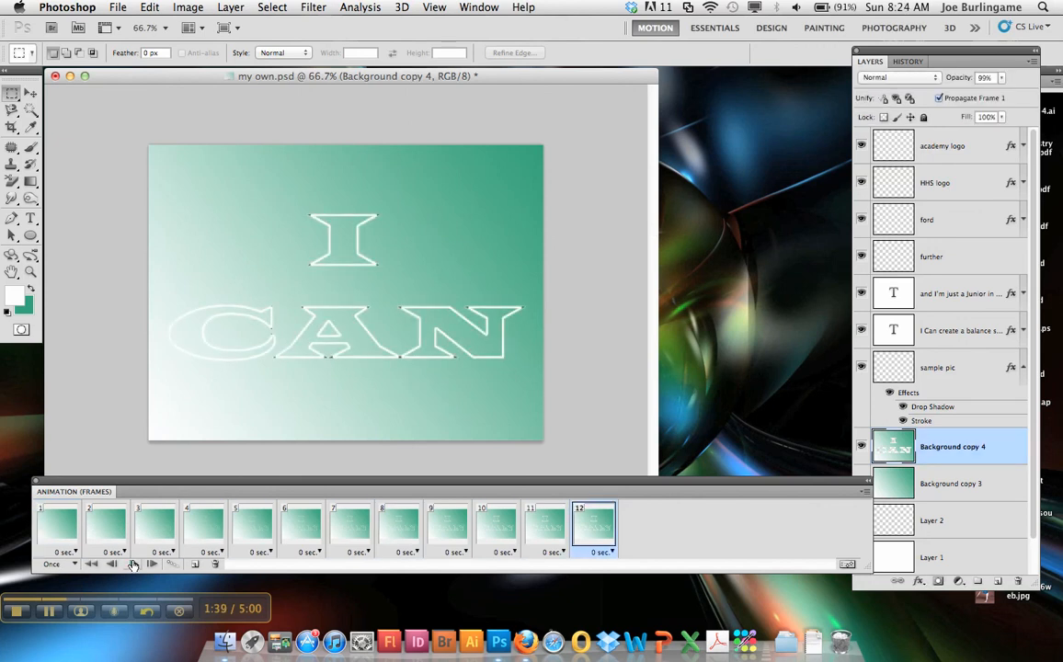
click(132, 564)
Duplicate frame 12 and move the academy logo onto the upper-right area of the canvas in the new frame.
click(195, 565)
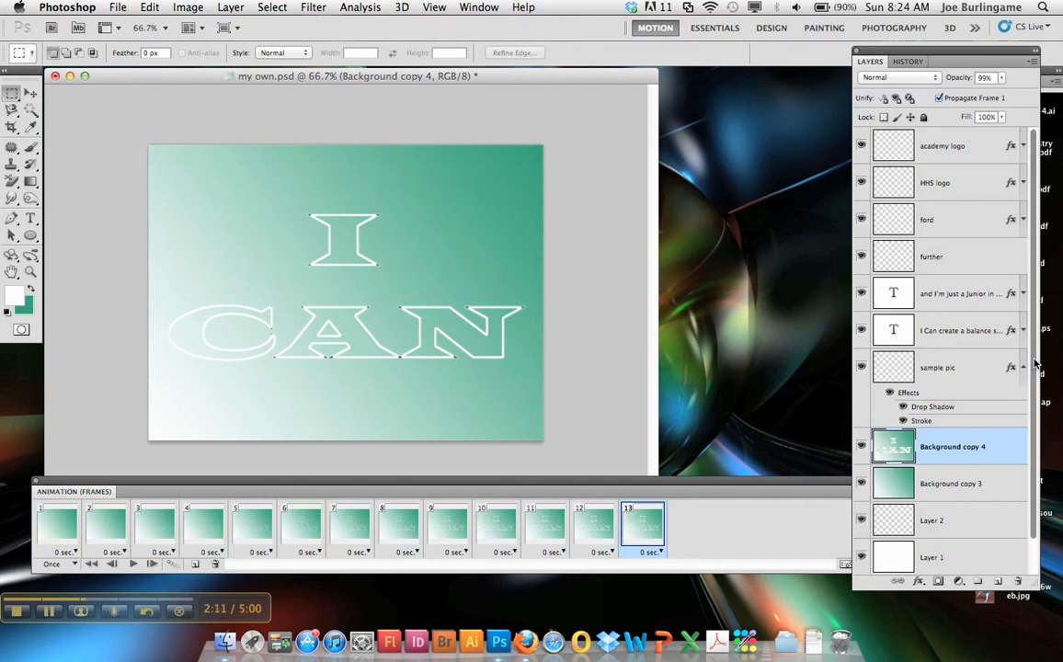
drag(1035, 348, 1034, 239)
click(932, 151)
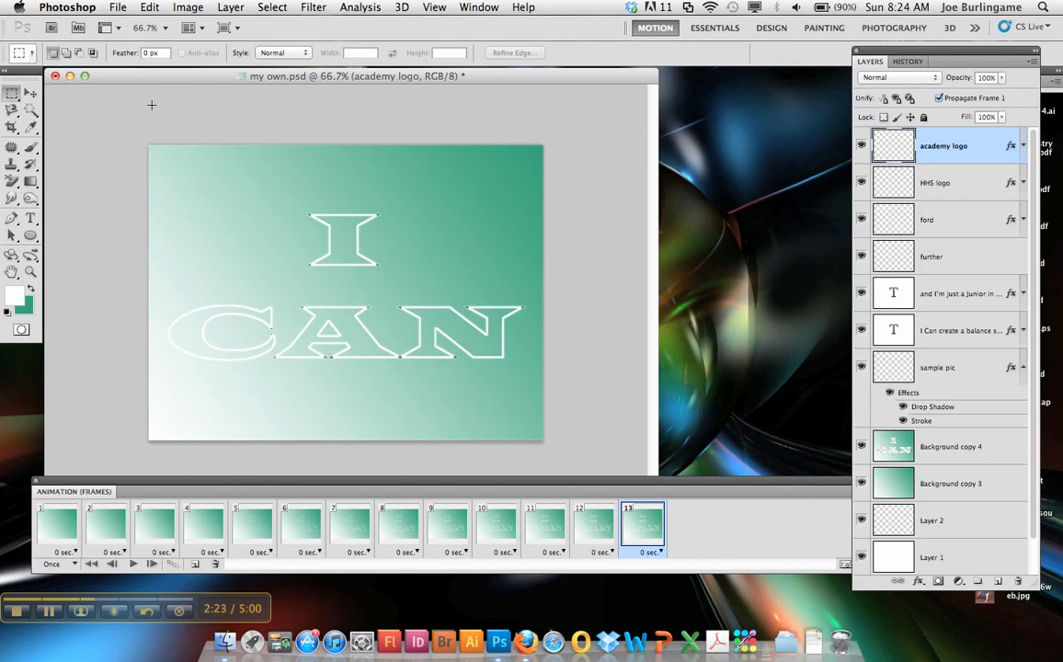
click(31, 93)
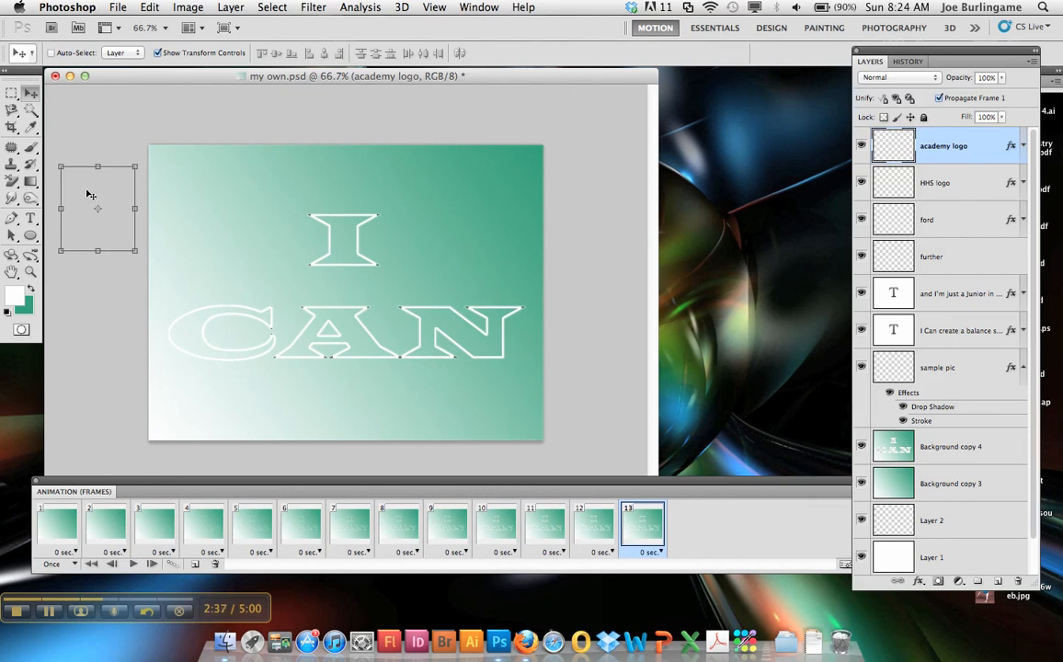
drag(90, 195, 460, 198)
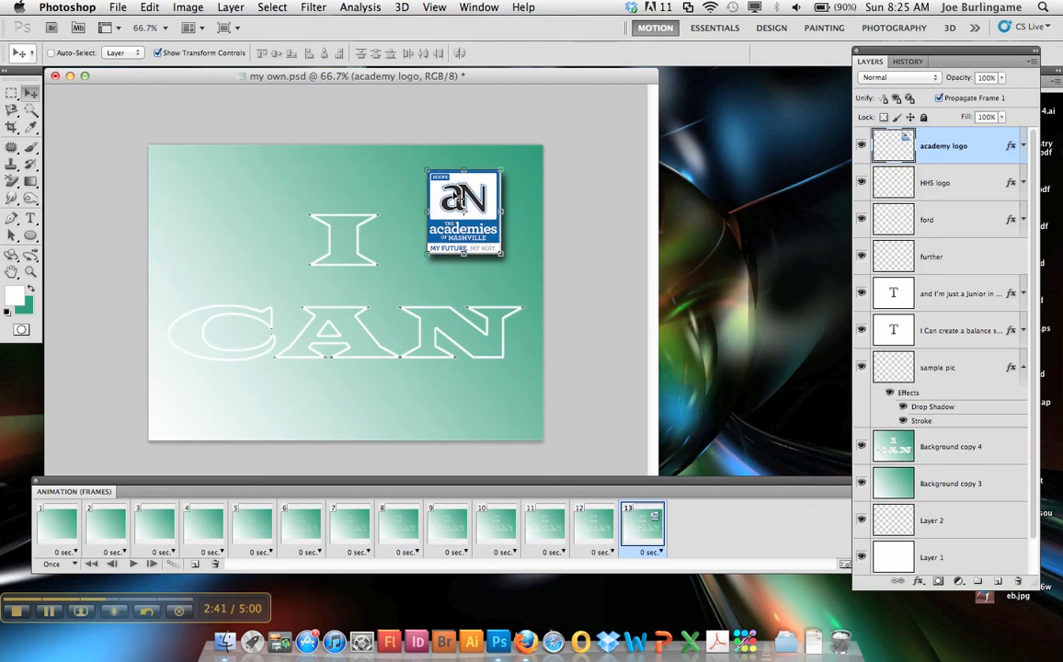
Move the HHS logo onto the canvas's upper left and the ford and further layers together onto its lower centre.
click(965, 183)
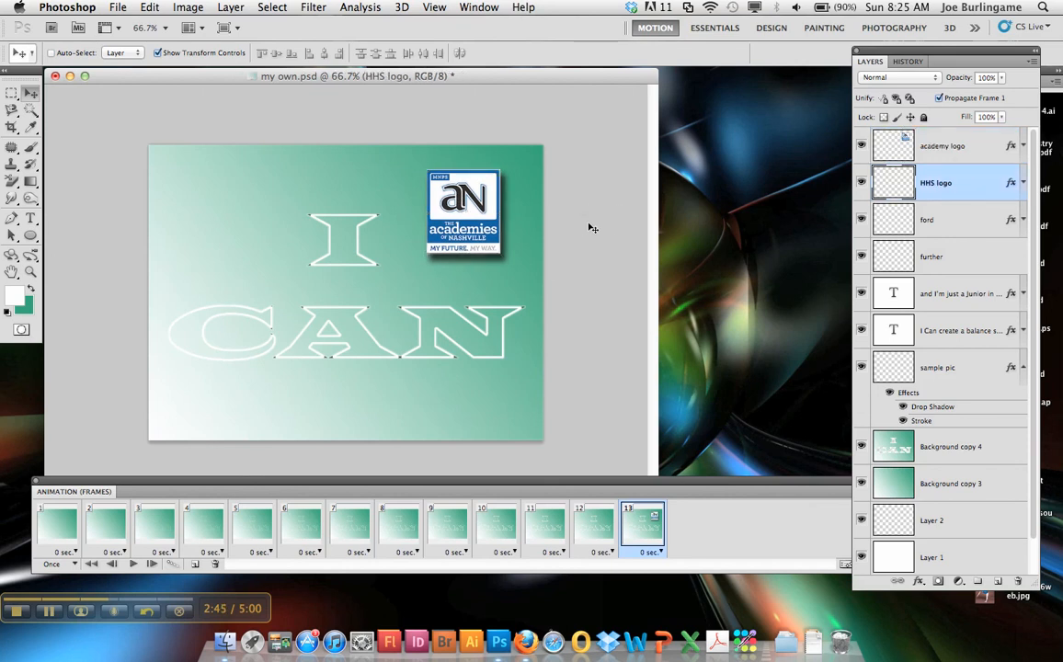
drag(462, 208, 236, 214)
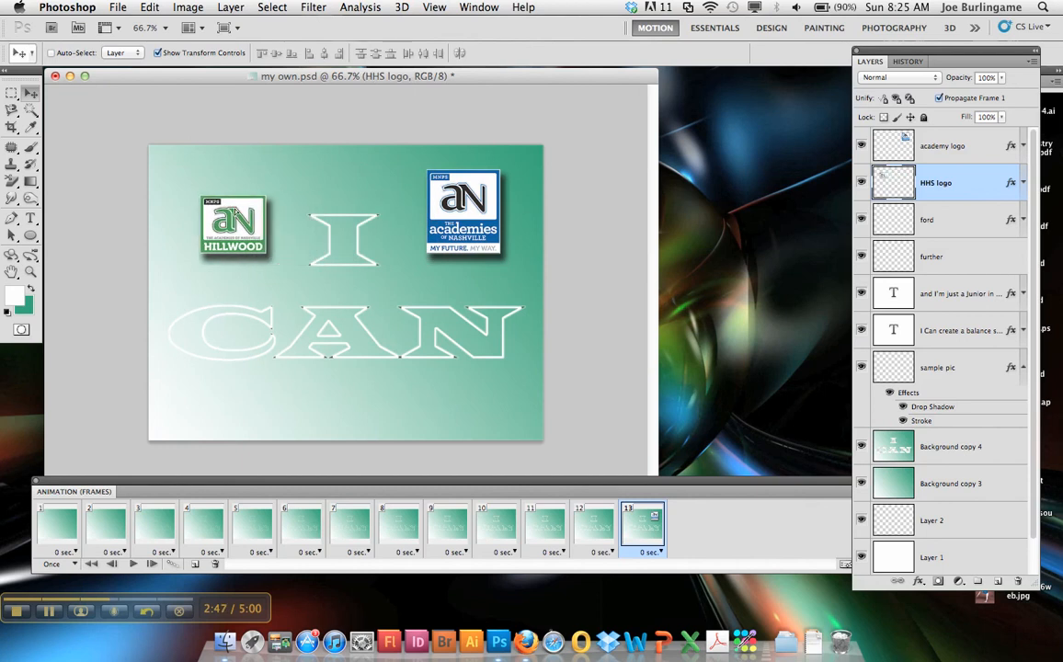
click(980, 222)
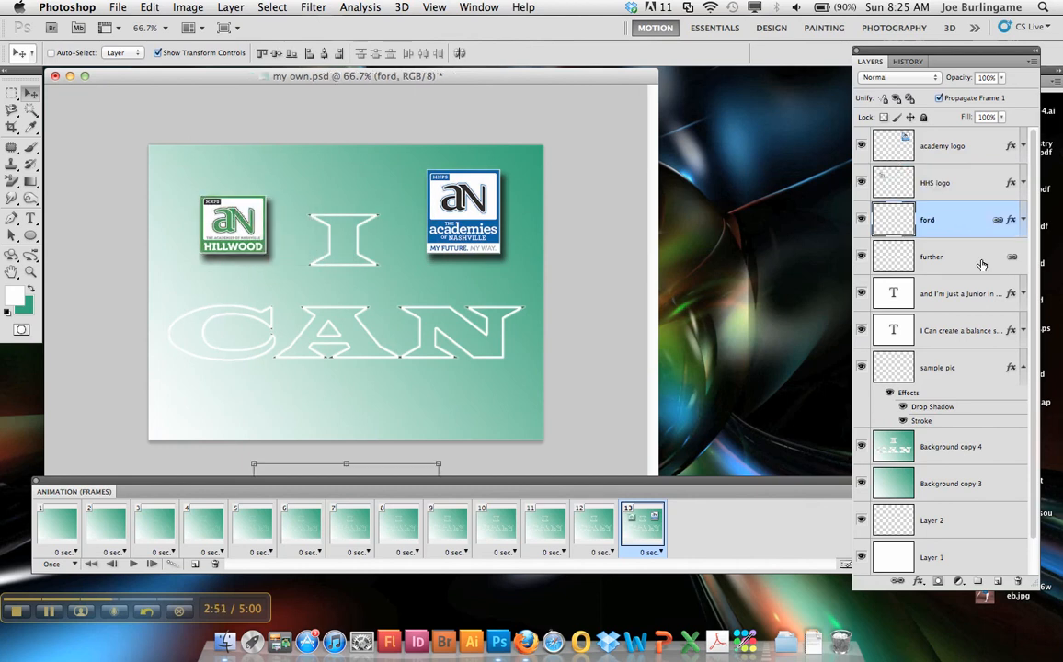
shift+click(981, 257)
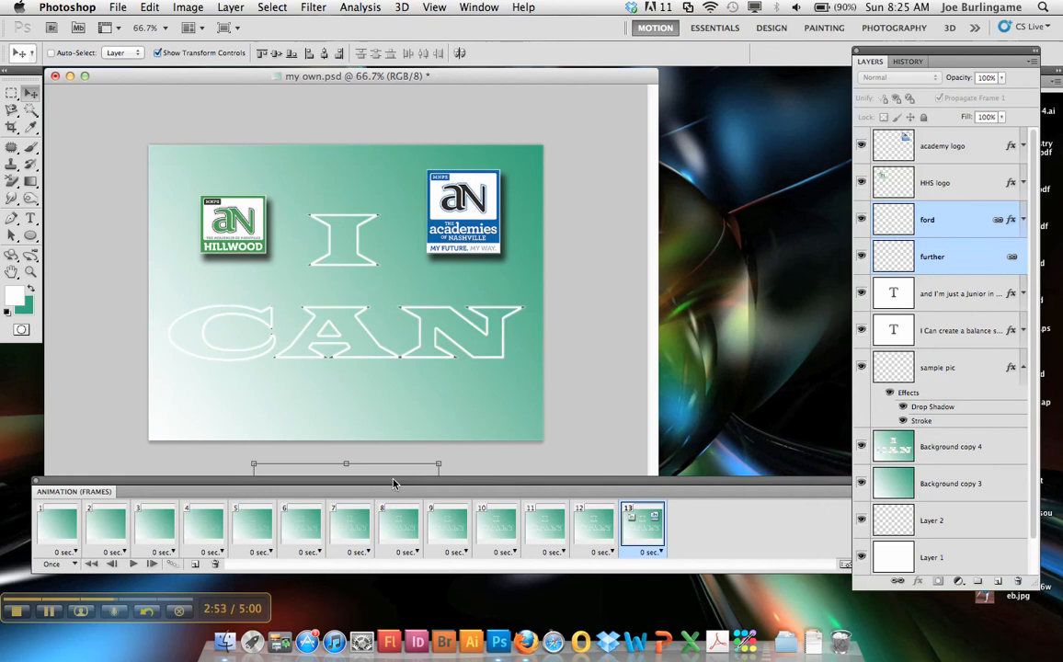
drag(387, 471, 388, 326)
Tween frame 12 with the next frame by adding 15 frames, and play the animation from frame 1.
click(589, 529)
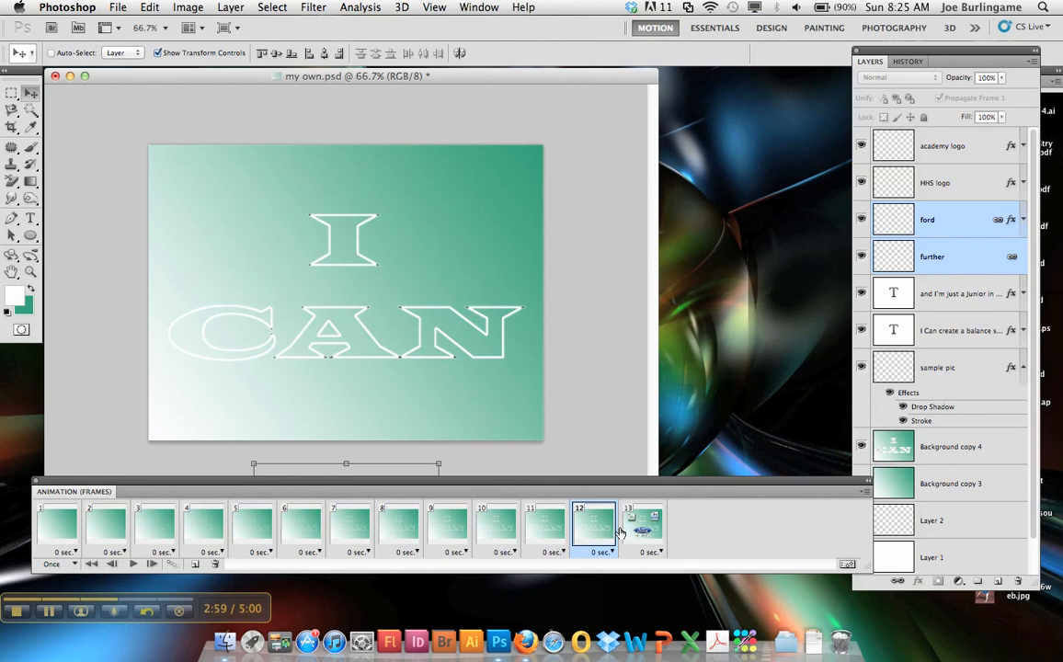
click(630, 531)
click(593, 529)
click(173, 564)
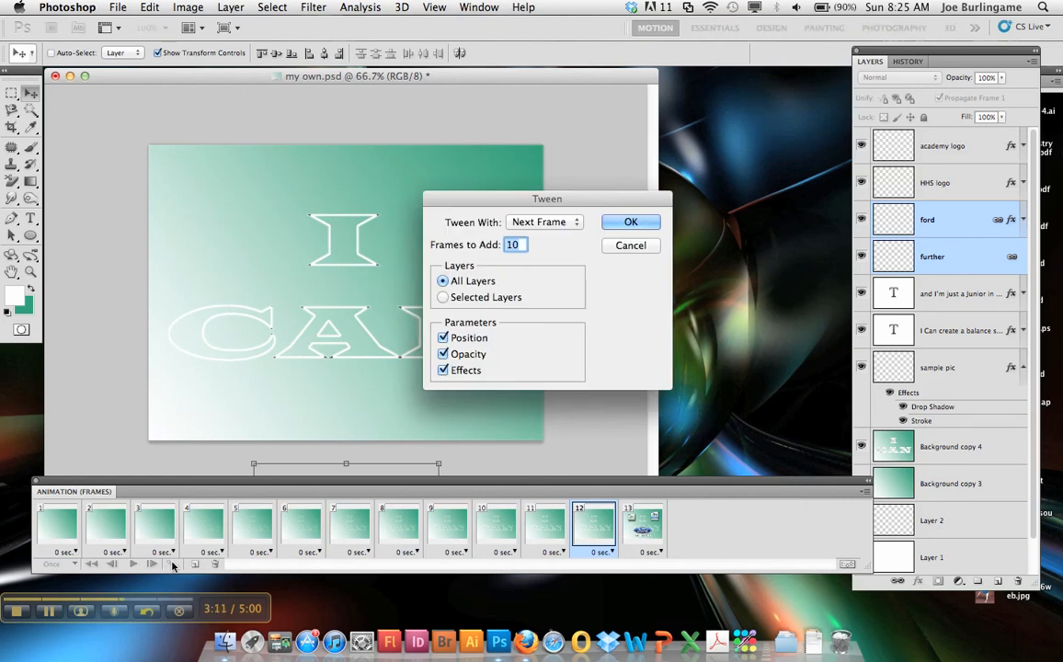
text(15)
click(622, 224)
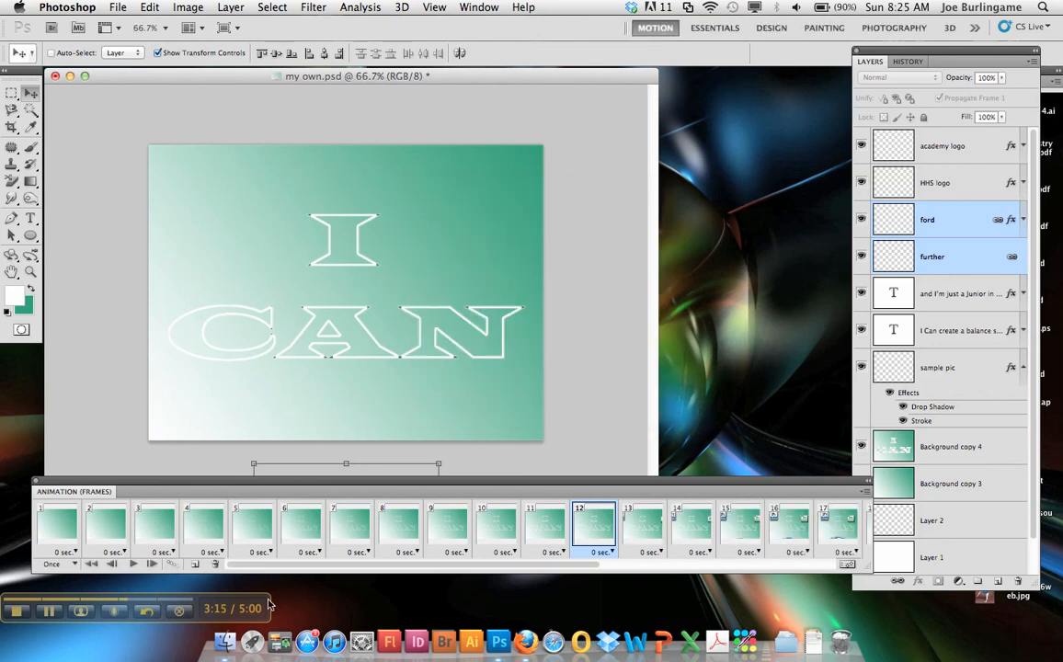
click(60, 527)
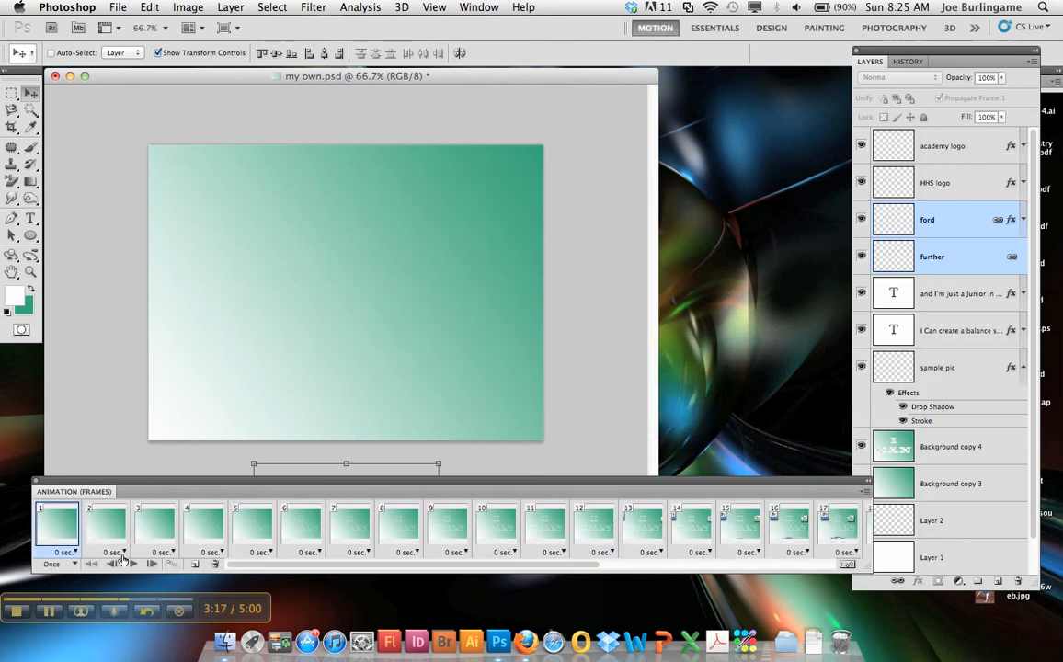
click(132, 564)
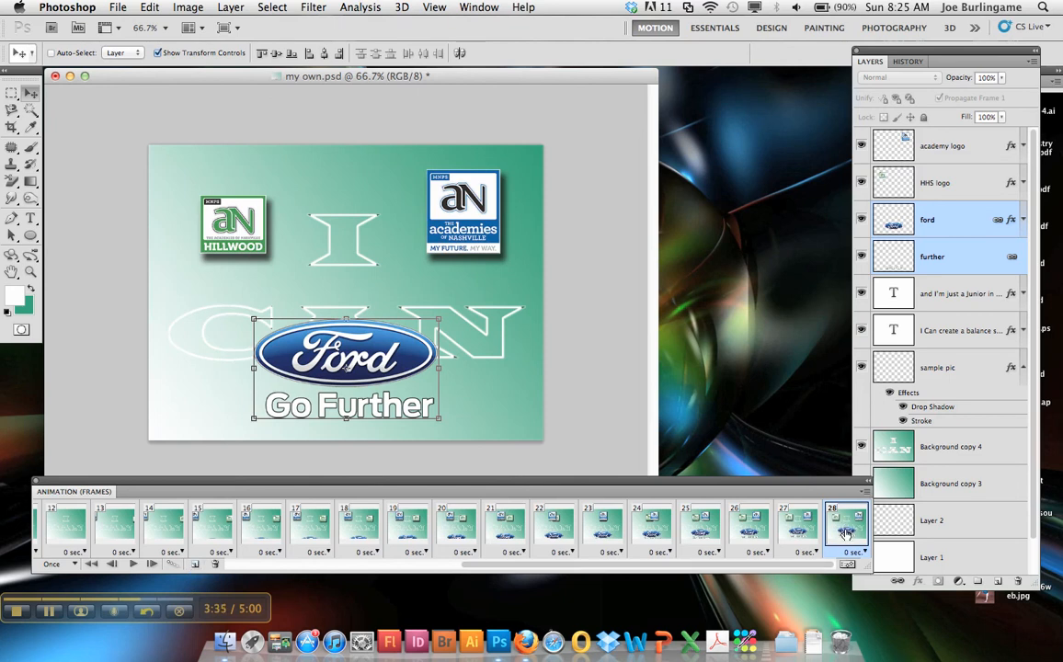
Duplicate frame 28 and set the ford, further, academy logo and HHS logo layers to 0% opacity in the new frame.
click(194, 564)
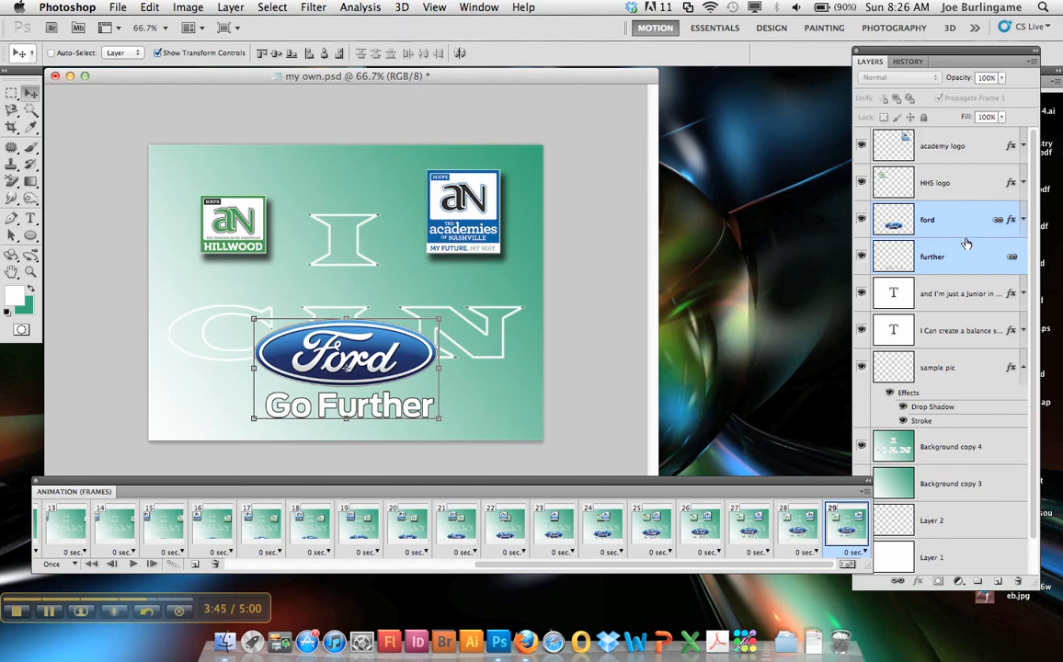
drag(962, 78, 853, 80)
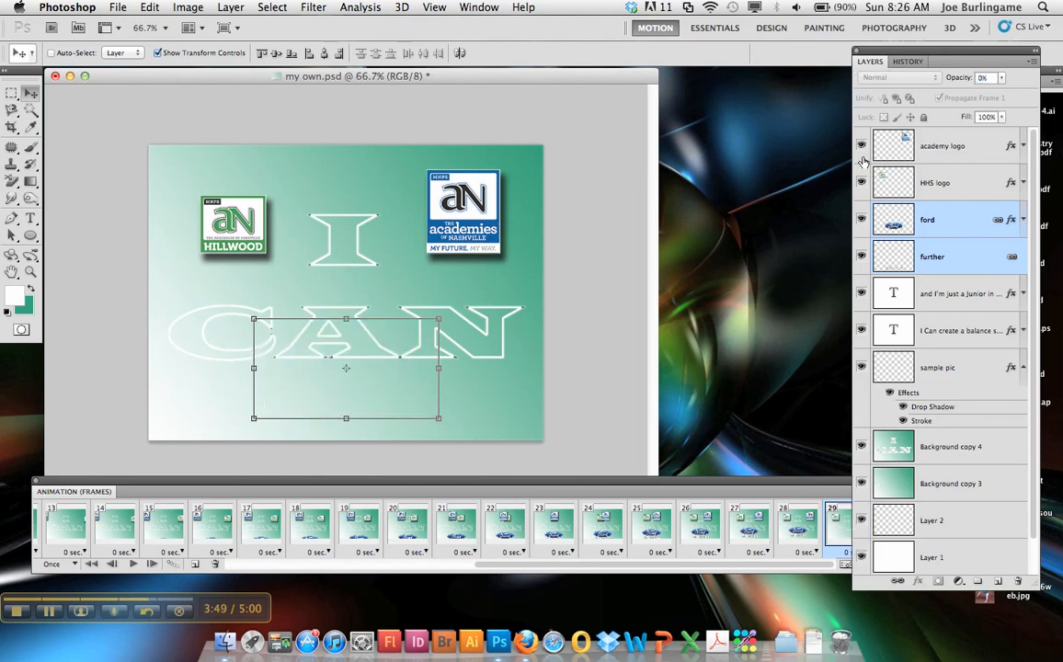
click(952, 148)
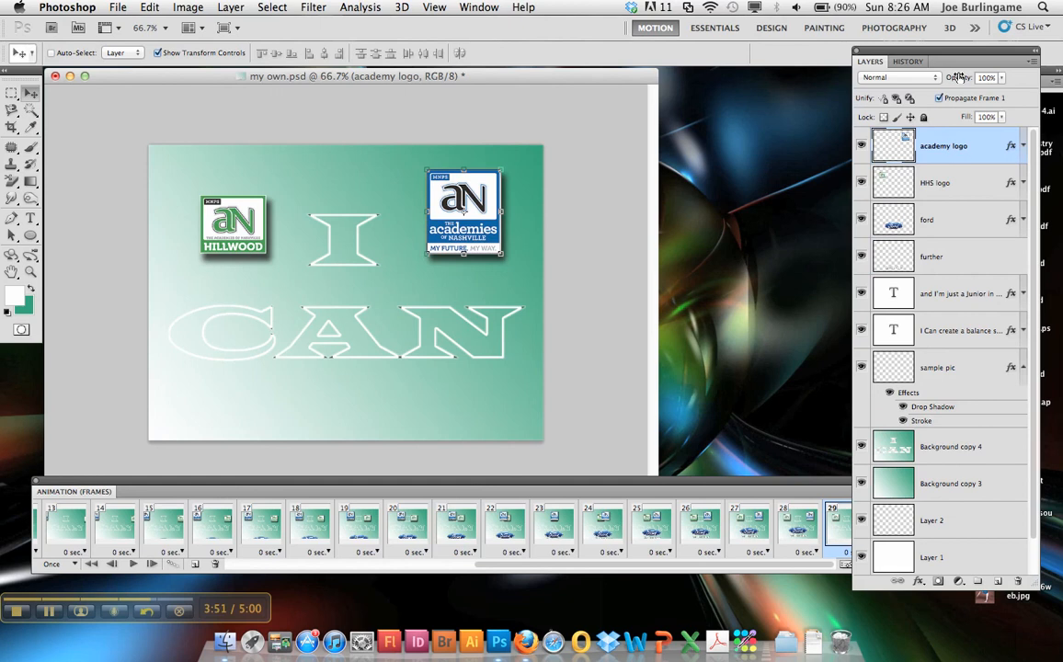
drag(960, 80, 878, 84)
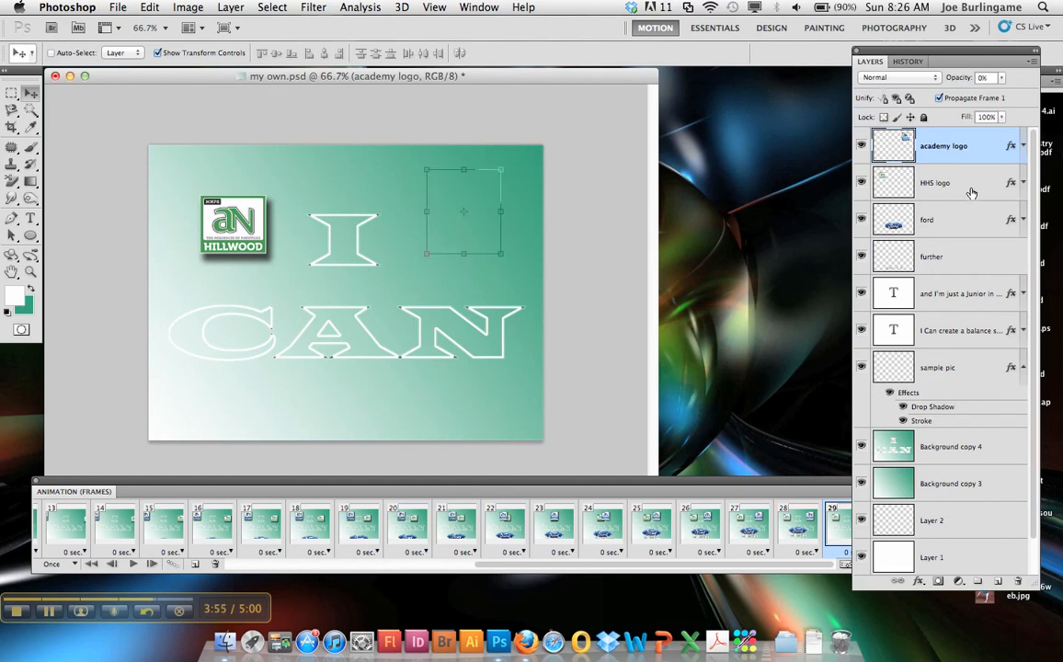
click(879, 176)
drag(960, 79, 838, 83)
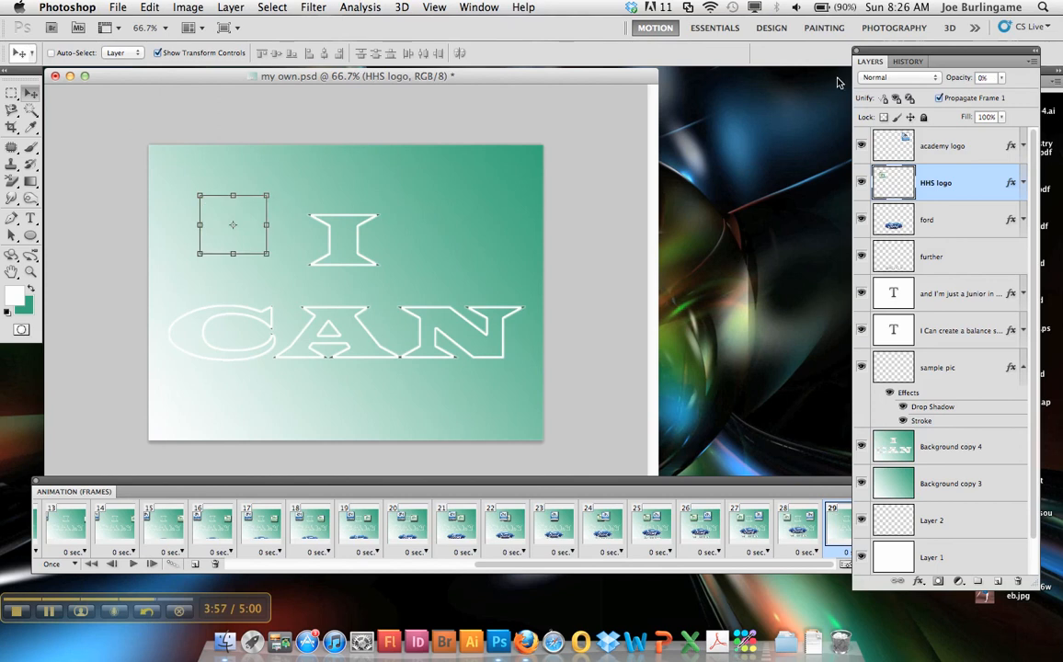
click(803, 537)
click(838, 536)
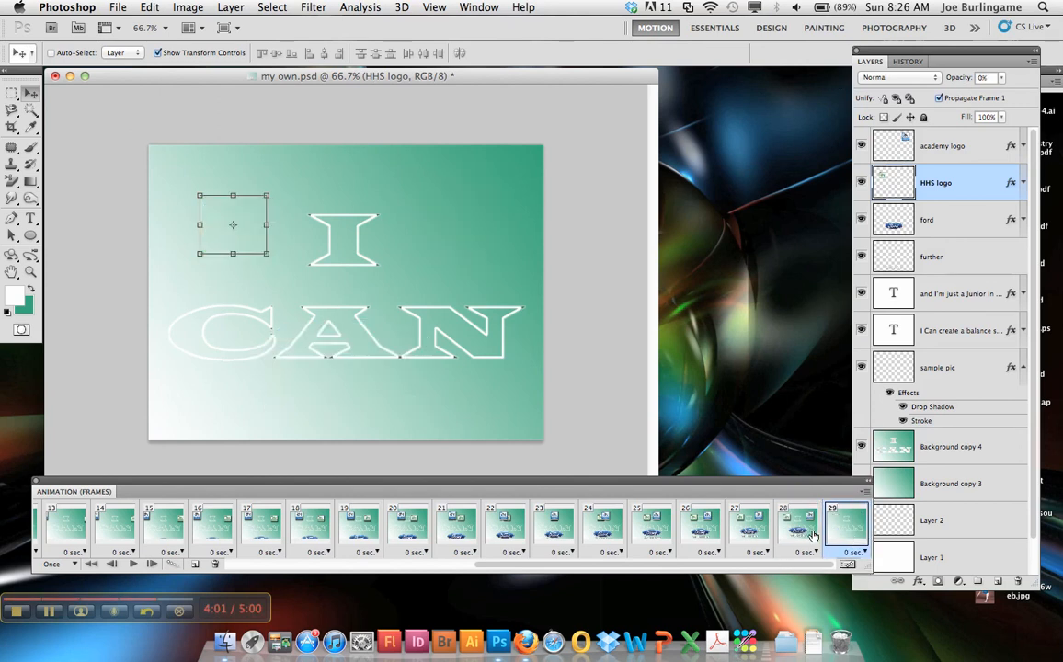
Tween frame 28 with the next frame by adding 6 frames across all layers.
click(805, 537)
click(173, 565)
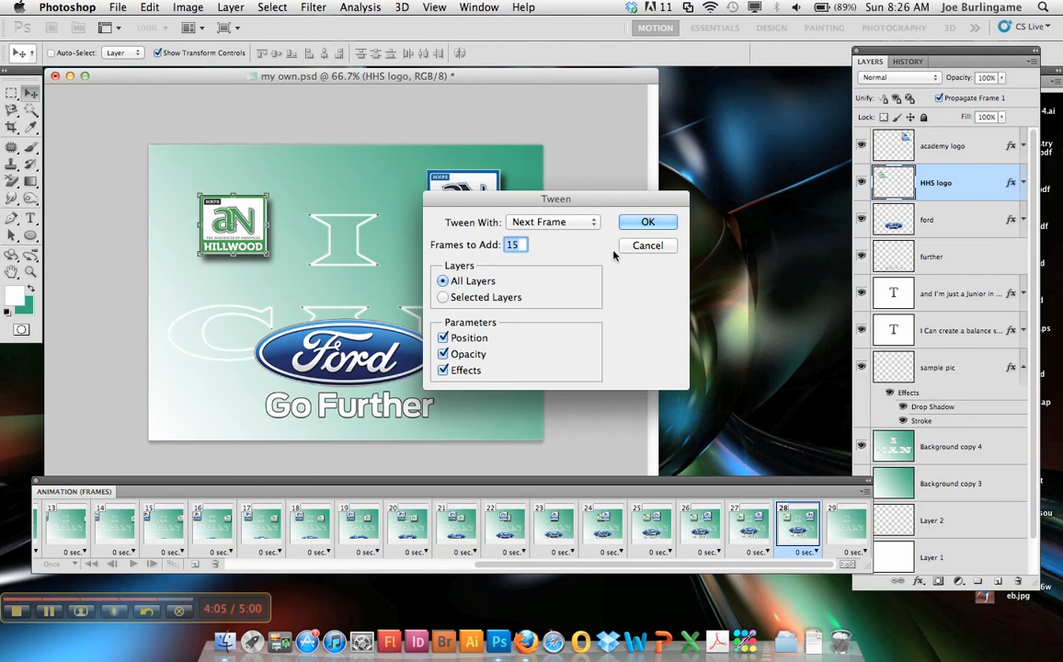
text(6)
click(648, 224)
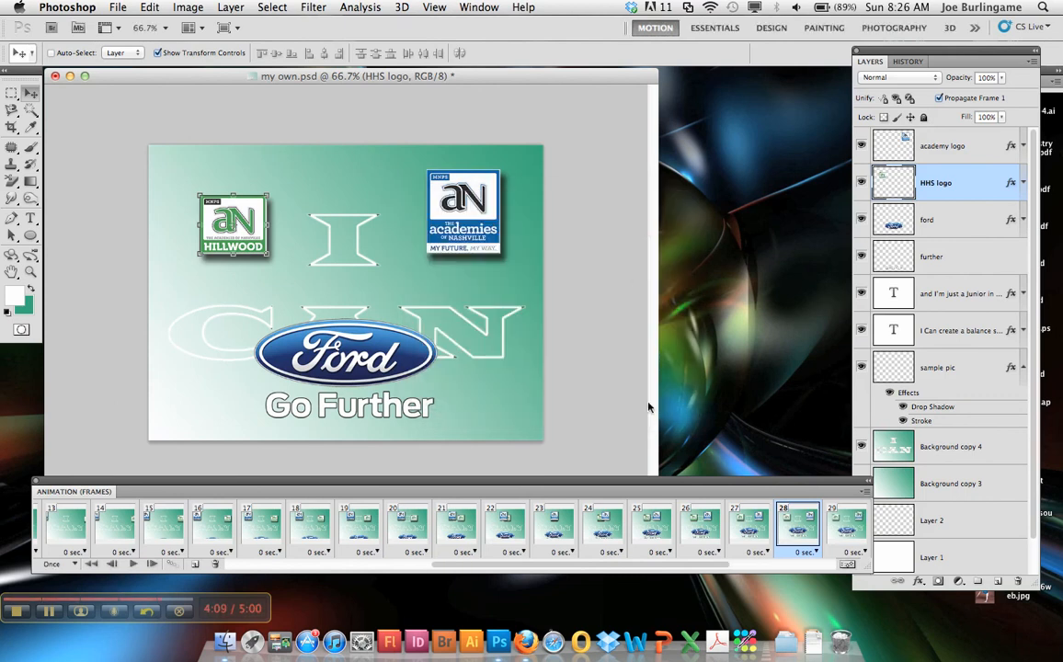
Set the delay of frame 28, where all the logos are in their final positions, to 2 seconds.
drag(618, 565, 663, 565)
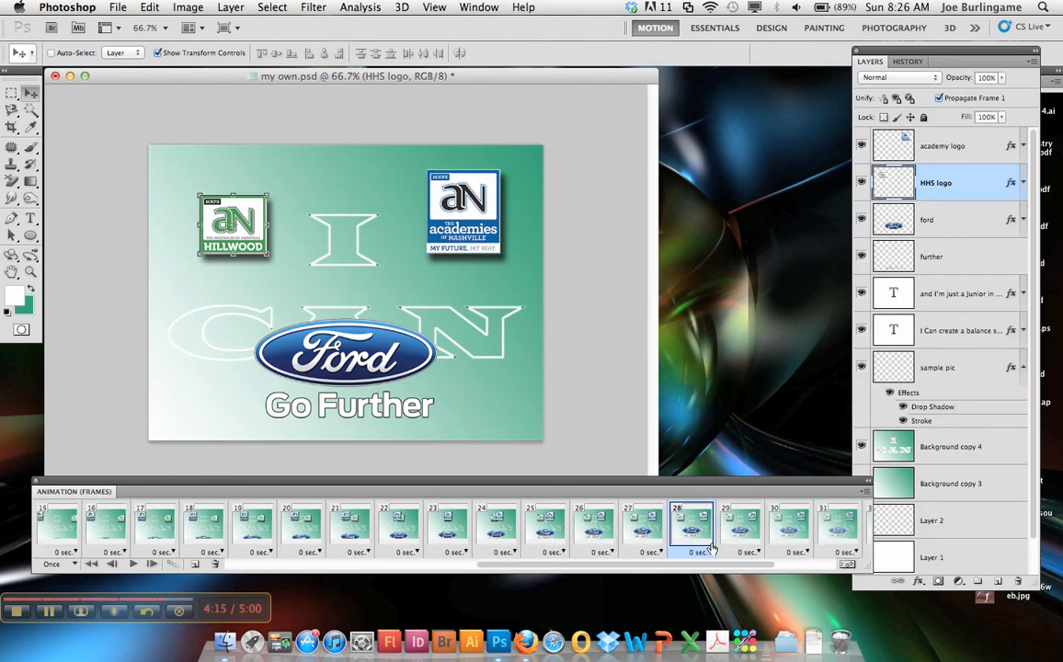
click(741, 535)
click(687, 525)
click(651, 526)
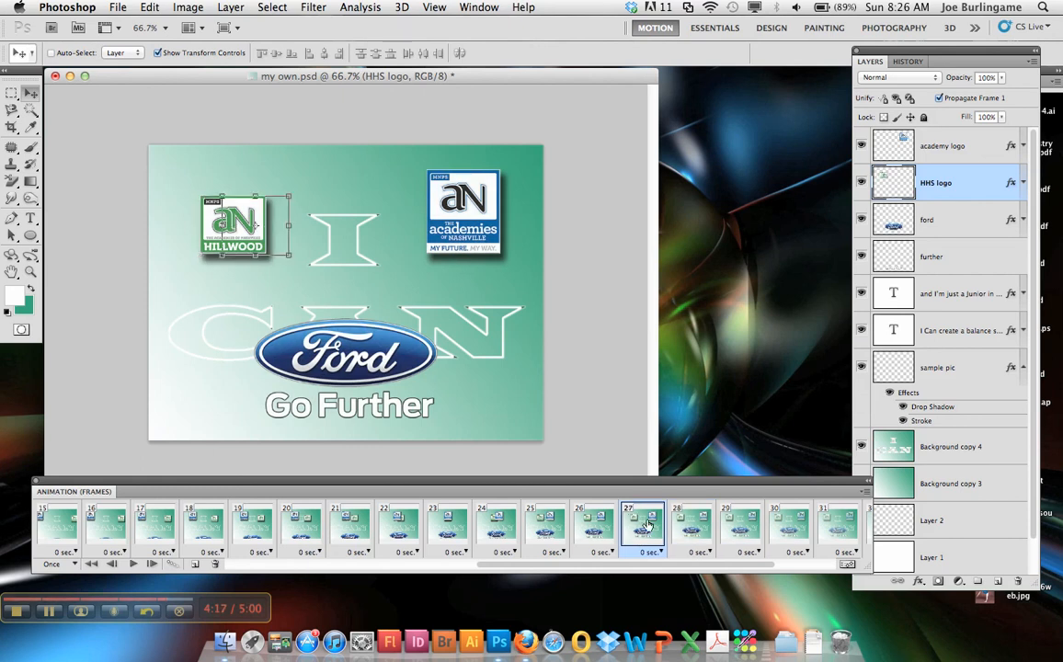
click(690, 525)
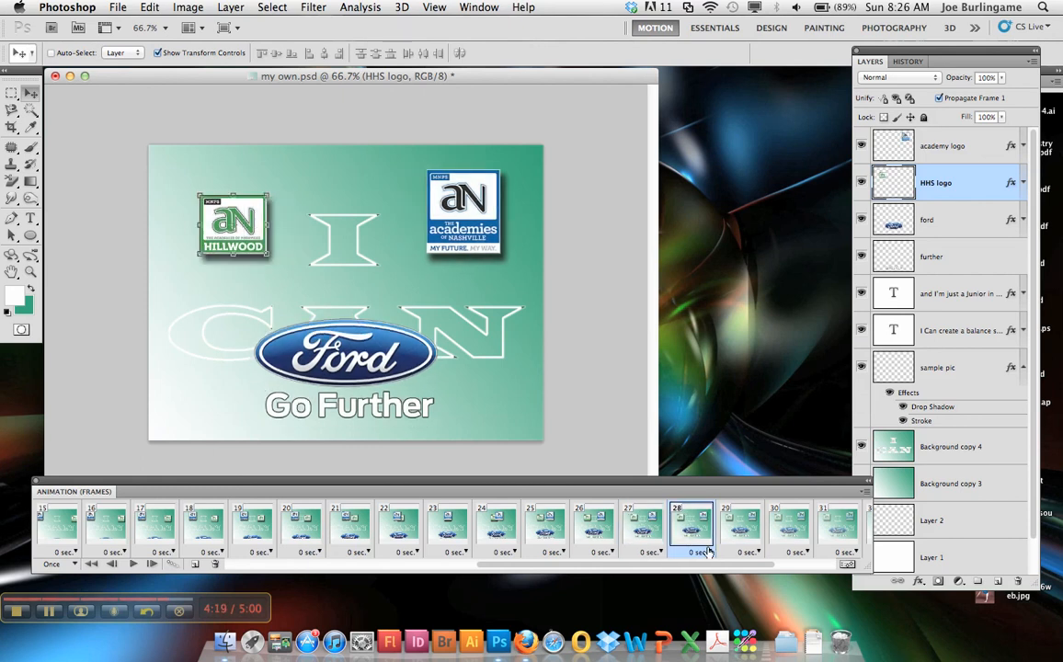
click(705, 553)
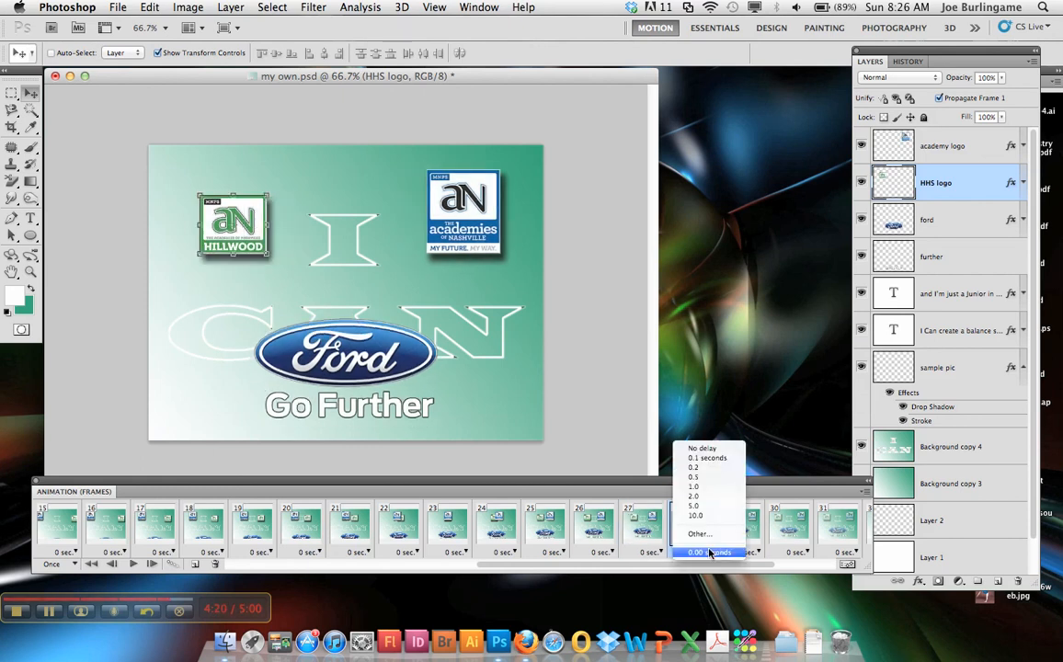
click(697, 497)
Return to the first frame and play the animation from there to preview the logo timing.
click(133, 565)
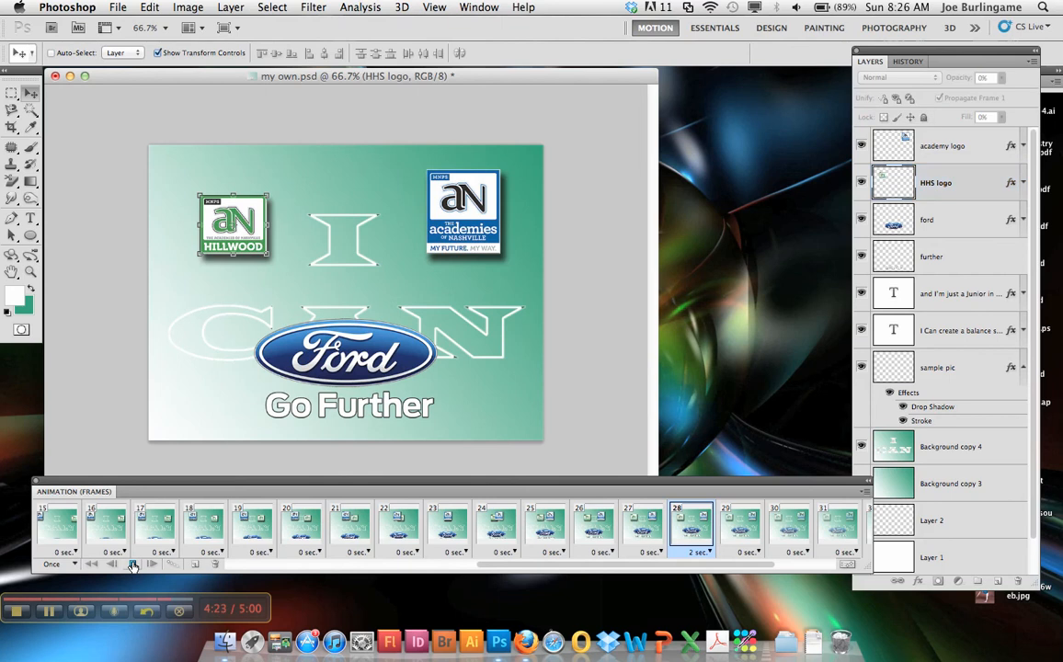
click(133, 565)
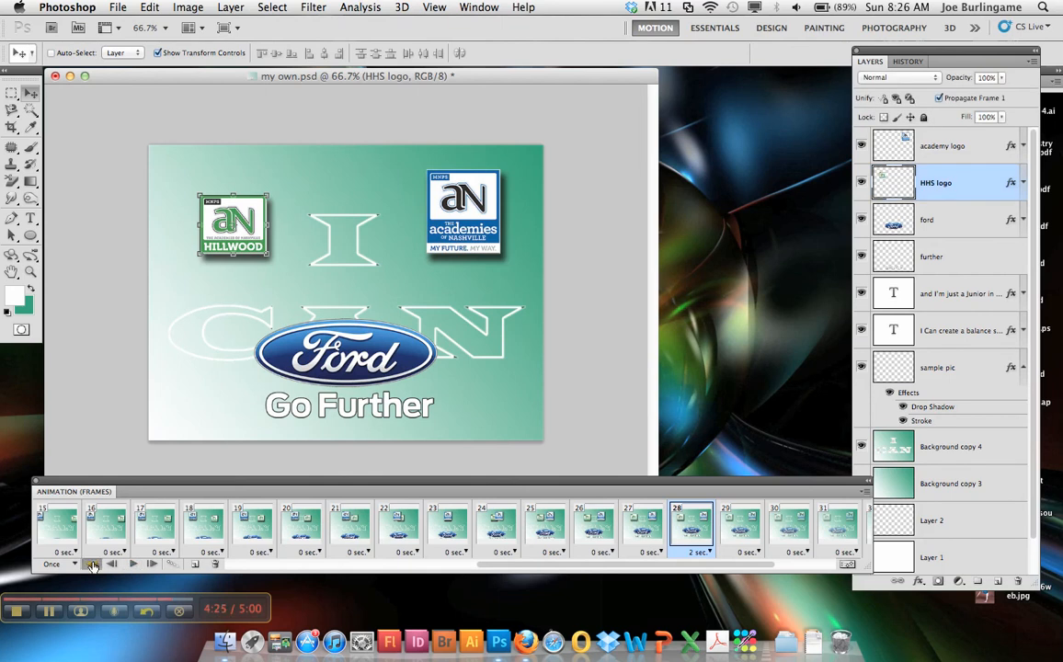
click(92, 565)
click(132, 565)
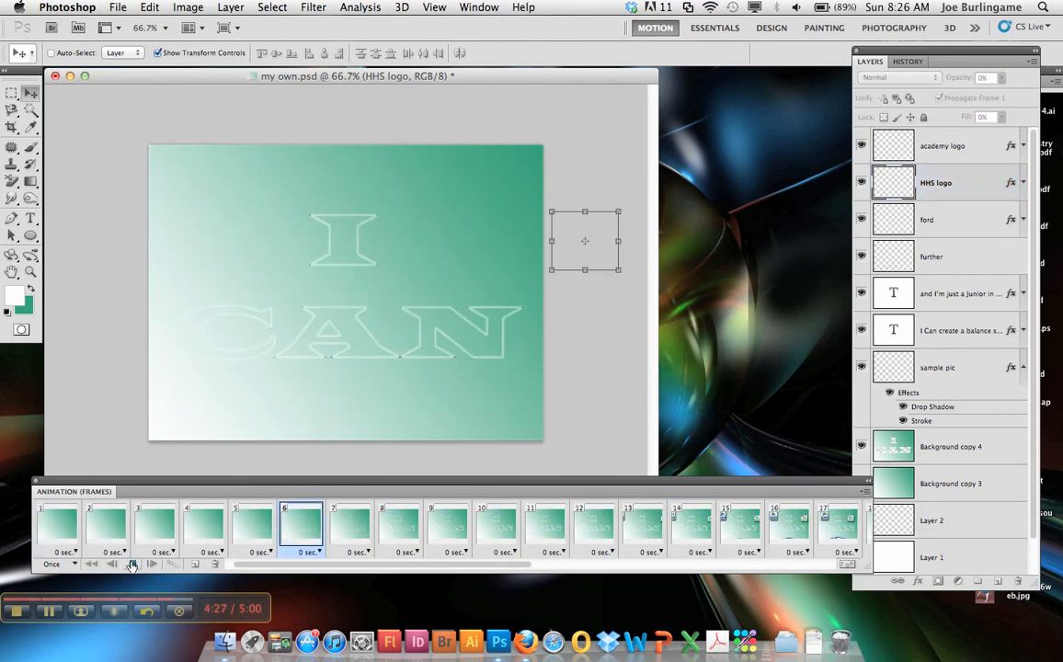